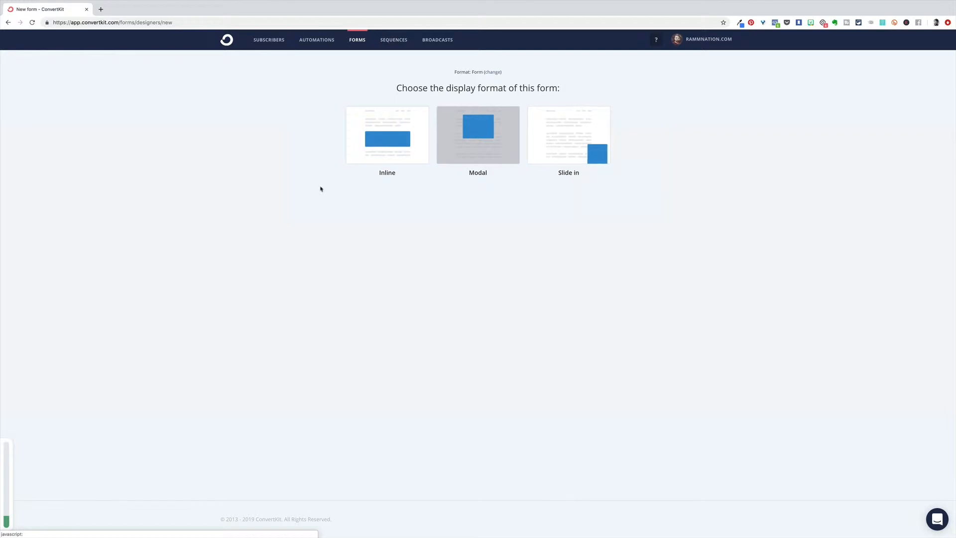
Create a new form with the Inline display format and the Pine template
click(391, 152)
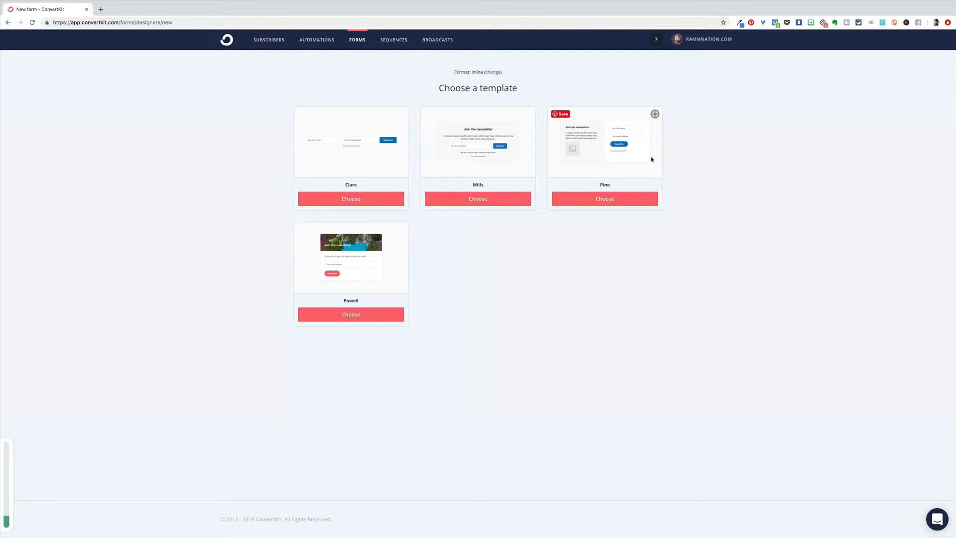
click(606, 200)
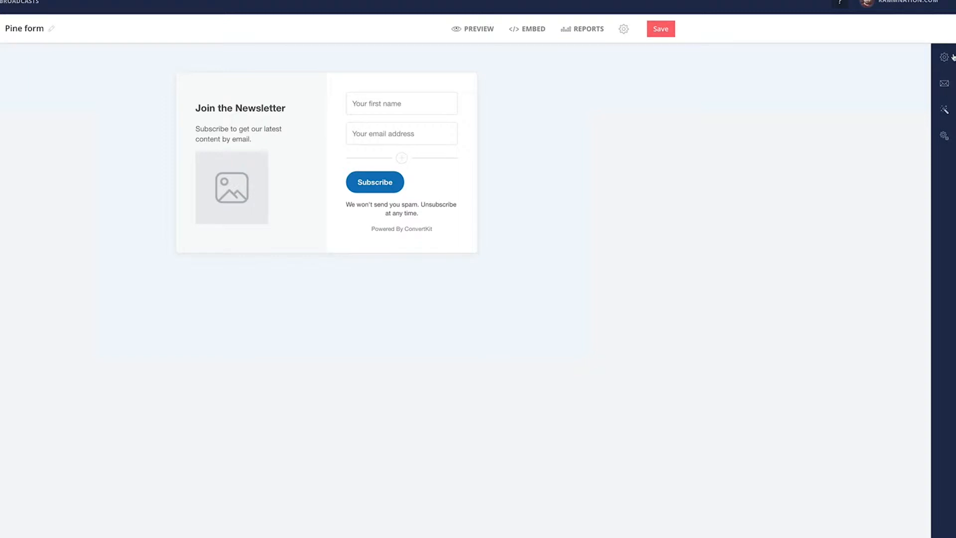
Set the incentive email to redirect confirmed subscribers to a download and upload the guide's PDF file
click(945, 85)
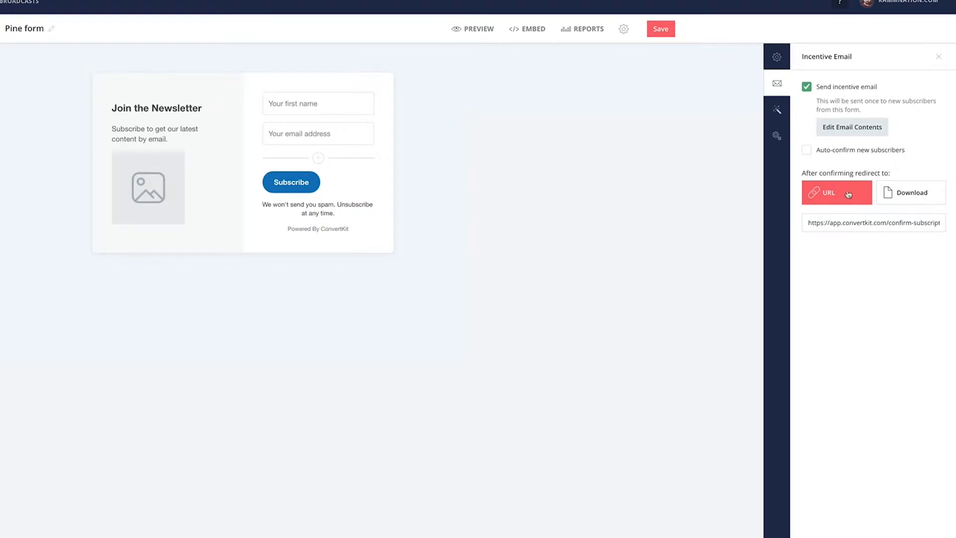
click(925, 192)
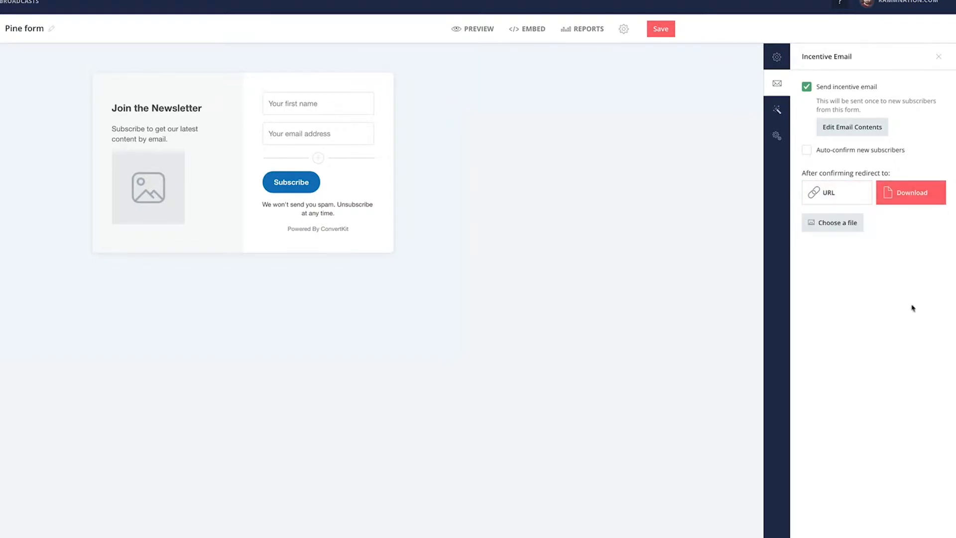
click(835, 232)
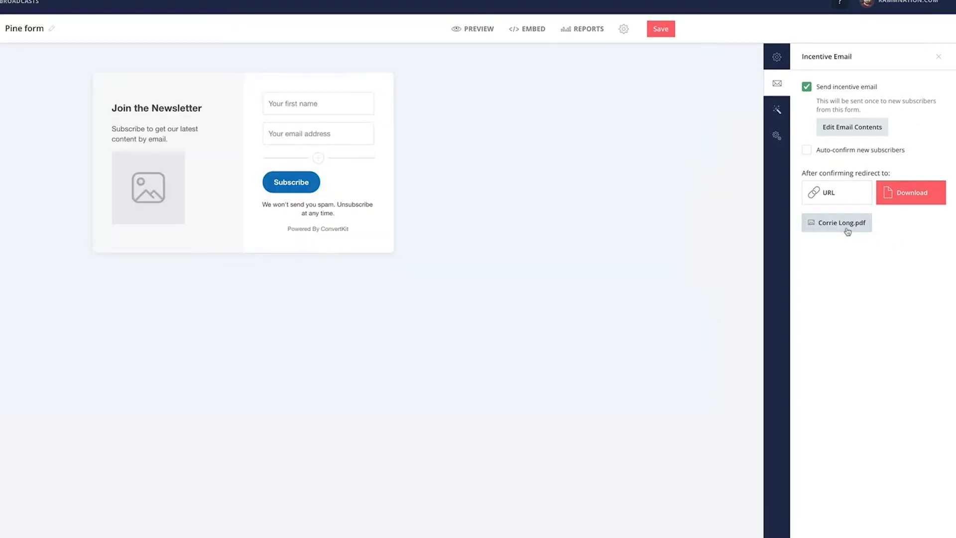
Replace the form's image placeholder with the guide's PNG cover image
click(151, 184)
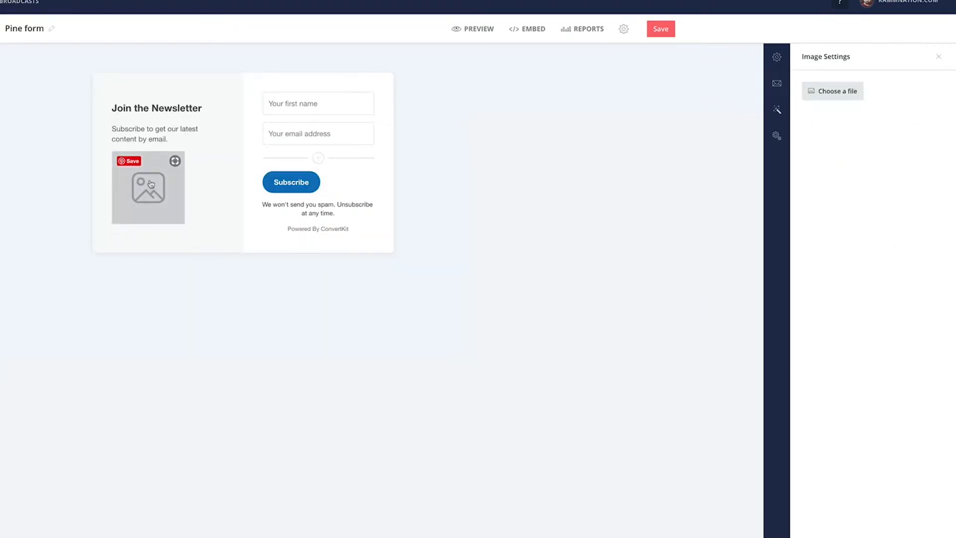
click(822, 93)
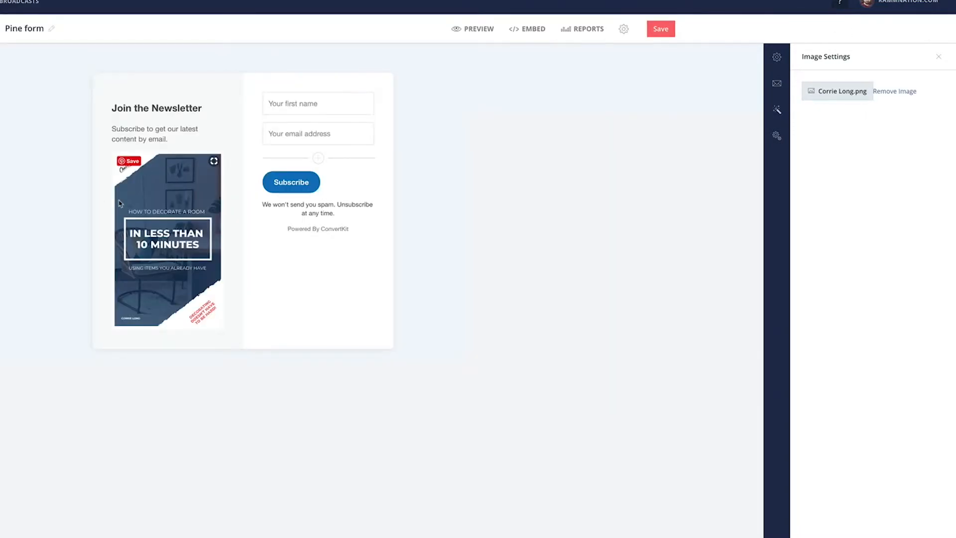
Change the form heading to "Decorate A Room" and the subheading to "In Less Than 10 Minutes Using Items You Already Have!"
triple_click(168, 108)
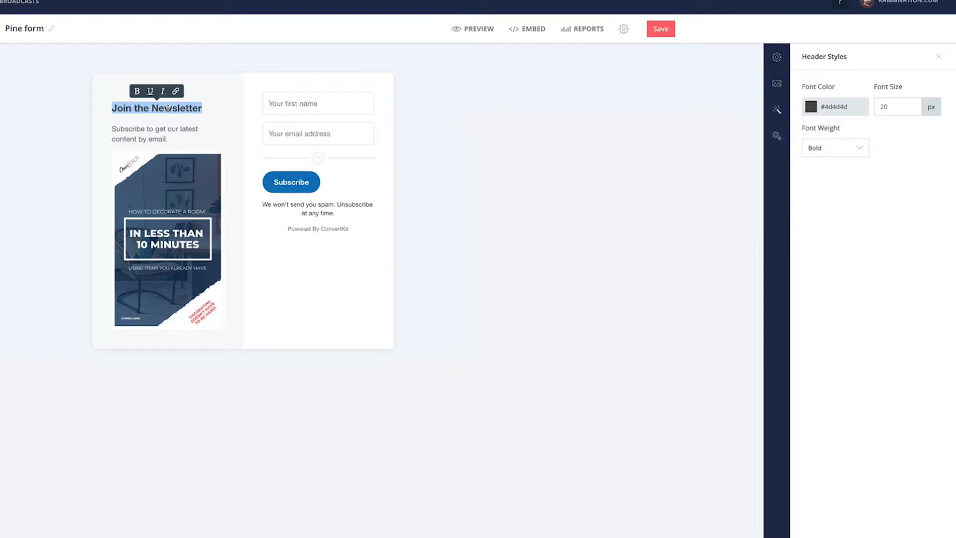
text(Decorate A Room)
triple_click(140, 131)
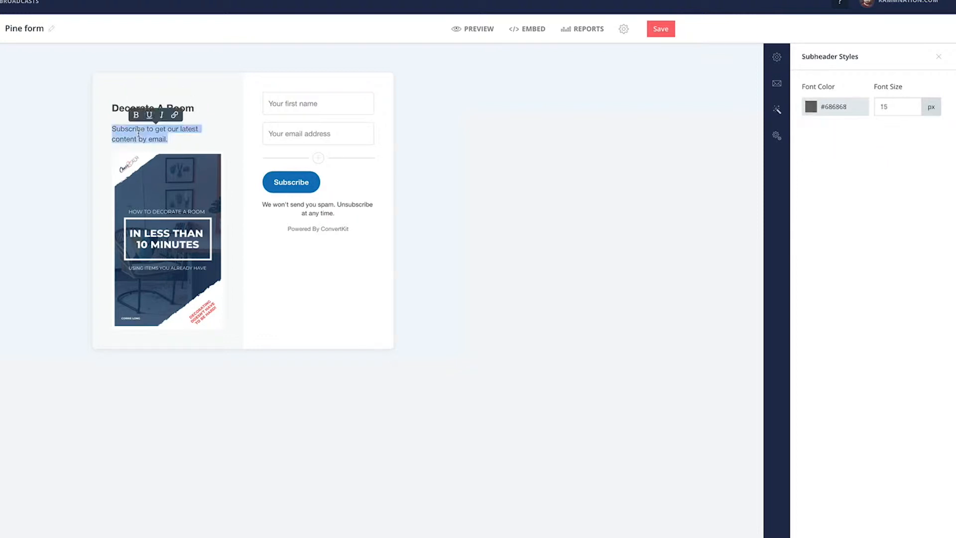
text(In Less Than 10 Minutes Using Items You Already Have!)
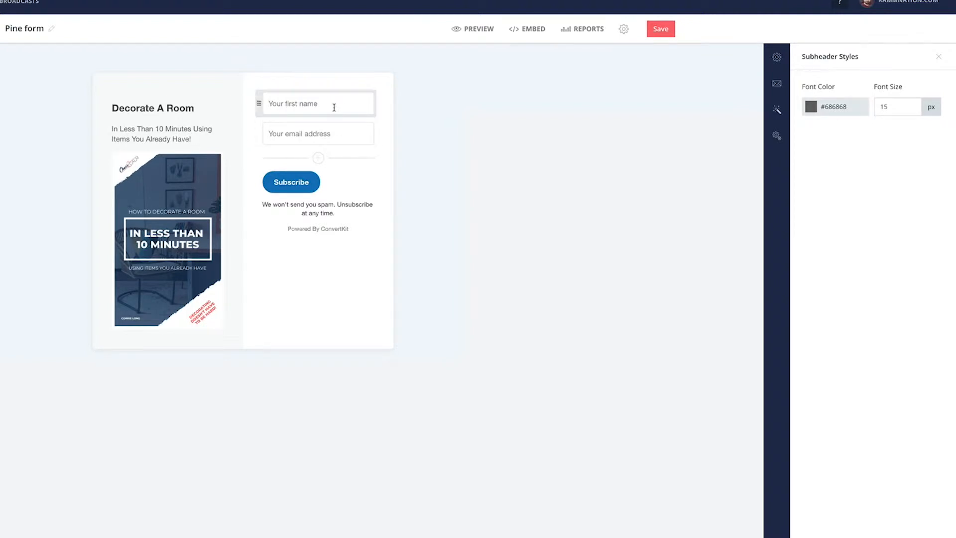
Relabel the form's Subscribe button "I want the guide!" and set its background color to #ff6767
triple_click(303, 182)
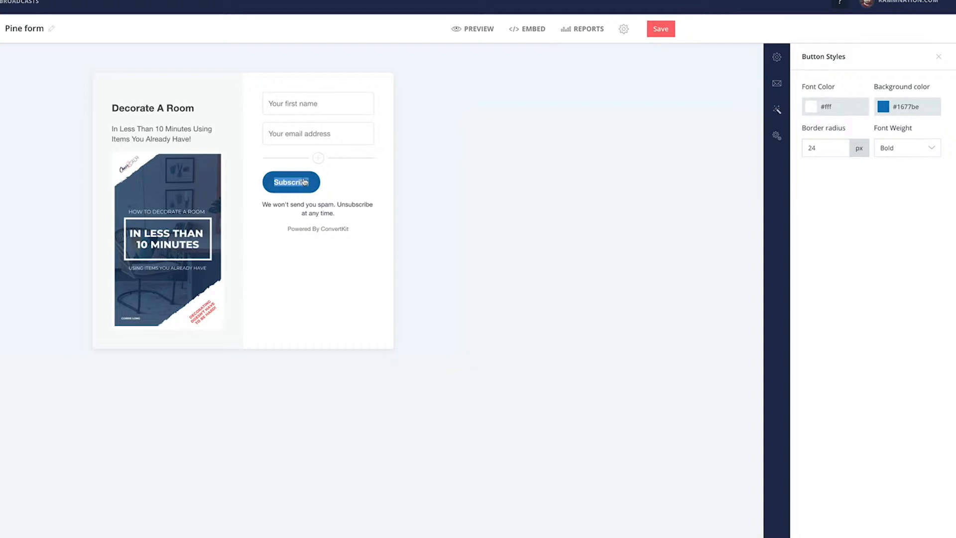
text(I want the guide!)
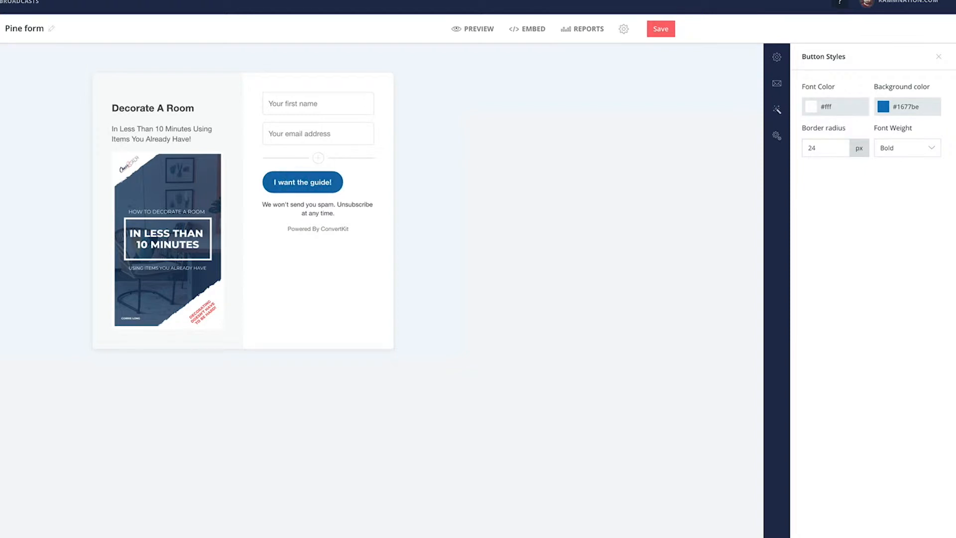
click(892, 106)
drag(917, 105, 883, 108)
key(BackSpace)
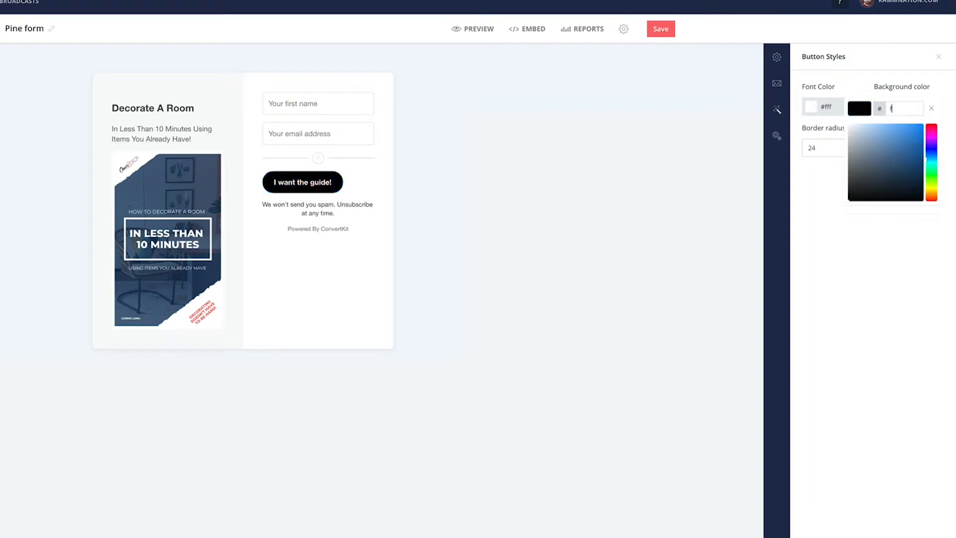
text(ff6767)
click(655, 184)
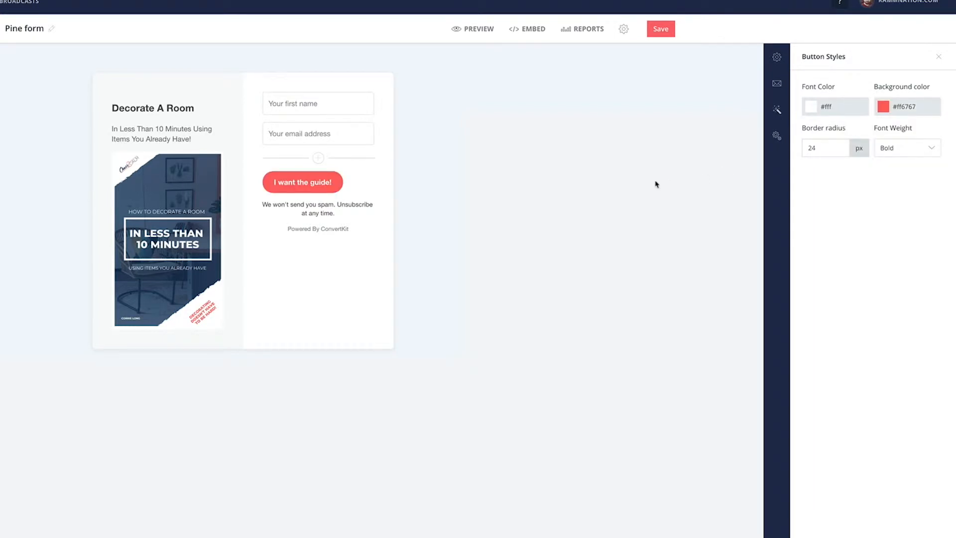
Enable auto-confirming of new subscribers in the incentive email settings, and check the available sender addresses in the email contents
click(777, 83)
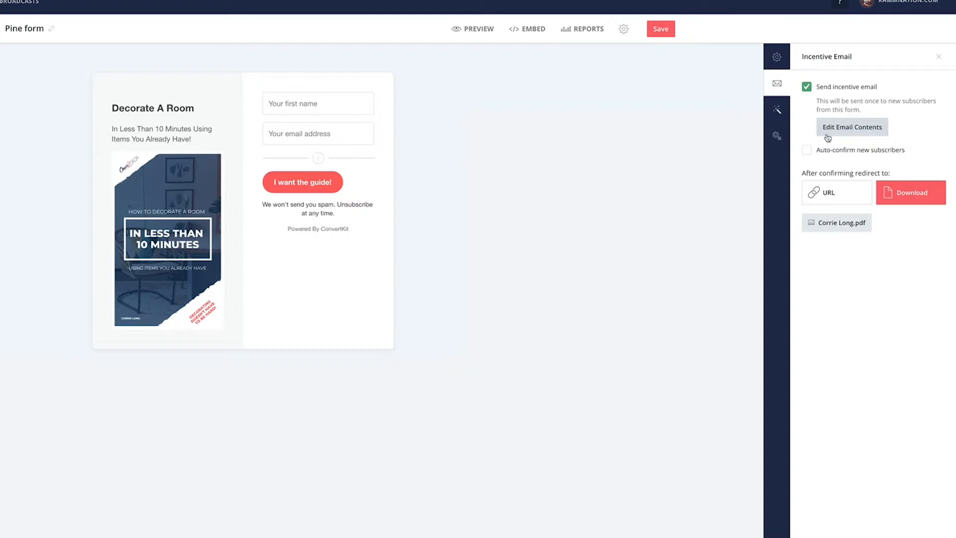
click(803, 154)
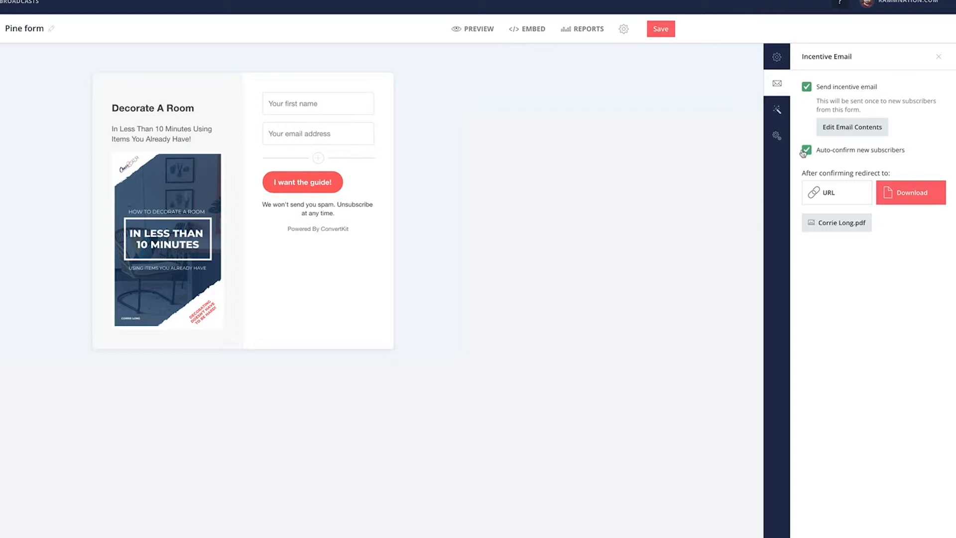
click(865, 127)
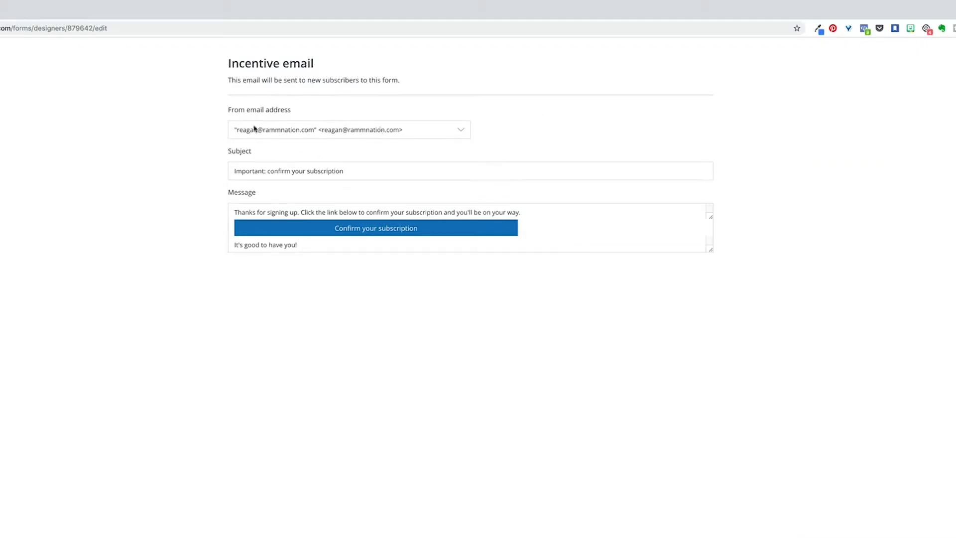
click(461, 130)
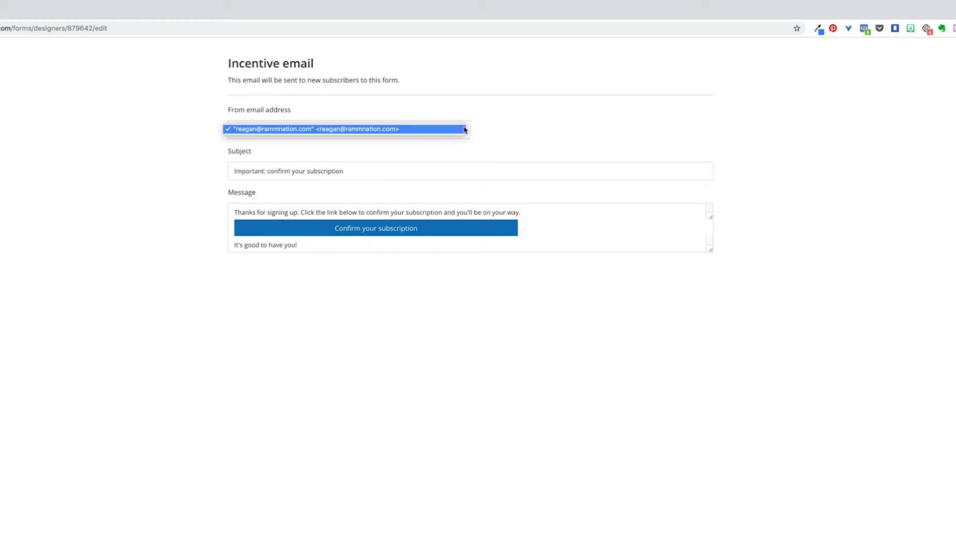
click(513, 131)
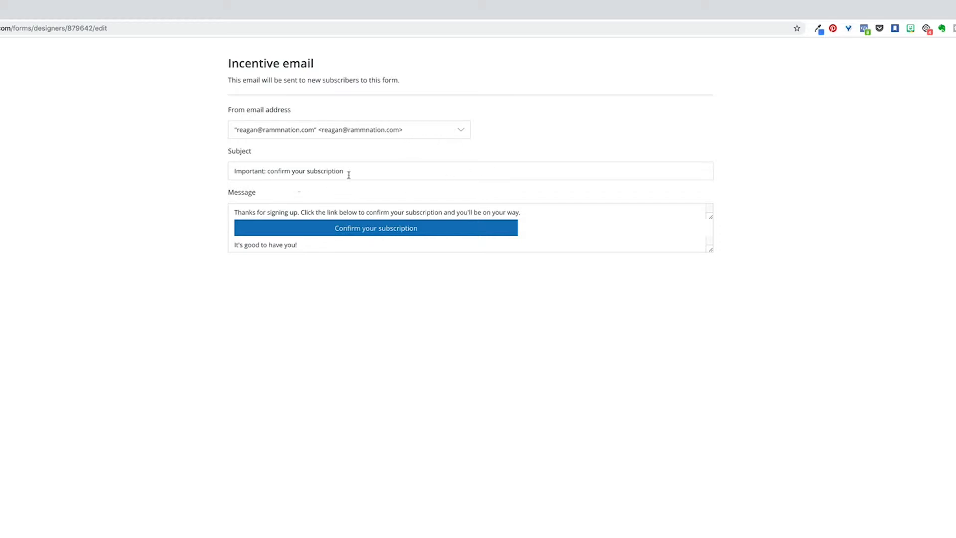
Change the incentive email's subject to "Important: here is your guide!"
drag(371, 171, 269, 171)
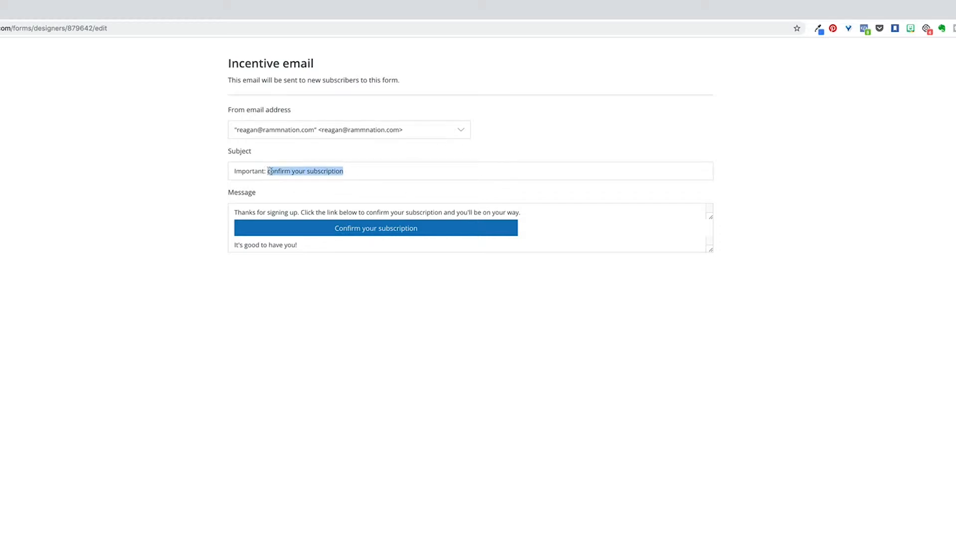
text(here is your free)
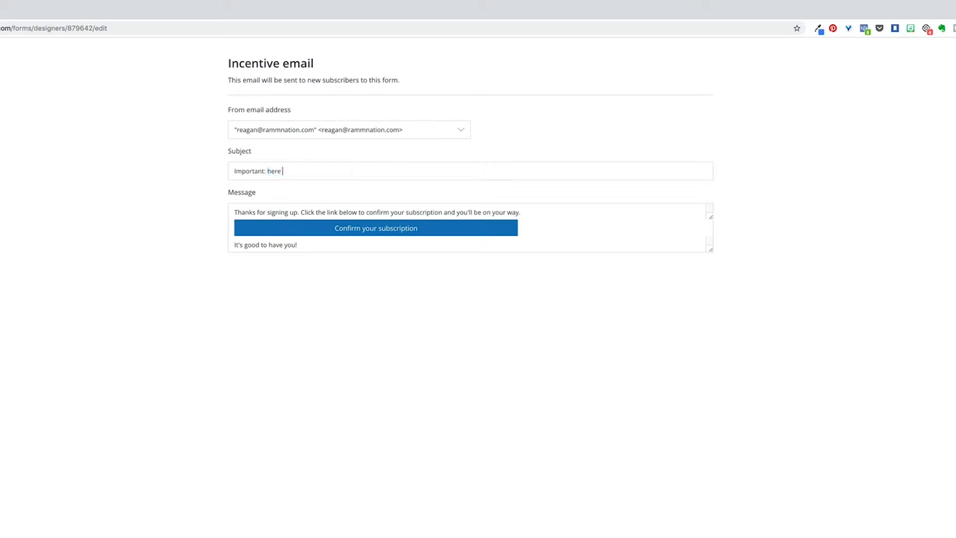
key(BackSpace)
key(BackSpace)
key(BackSpace)
key(BackSpace)
key(BackSpace)
text(guide!)
Rewrite the email's opening as "Thanks for signing up! Just click the button below to download your guide, and start decorating your home in just minutes!"
drag(524, 213, 299, 212)
text(! Just click below)
key(BackSpace)
key(BackSpace)
key(BackSpace)
key(BackSpace)
key(BackSpace)
text(the button below to download your guide, and start)
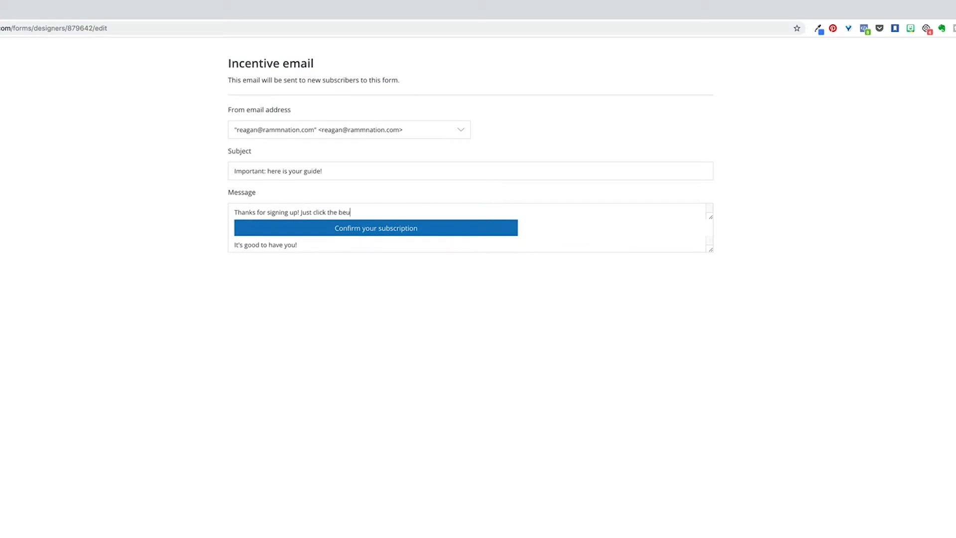
text( decorating your home in just minutes!)
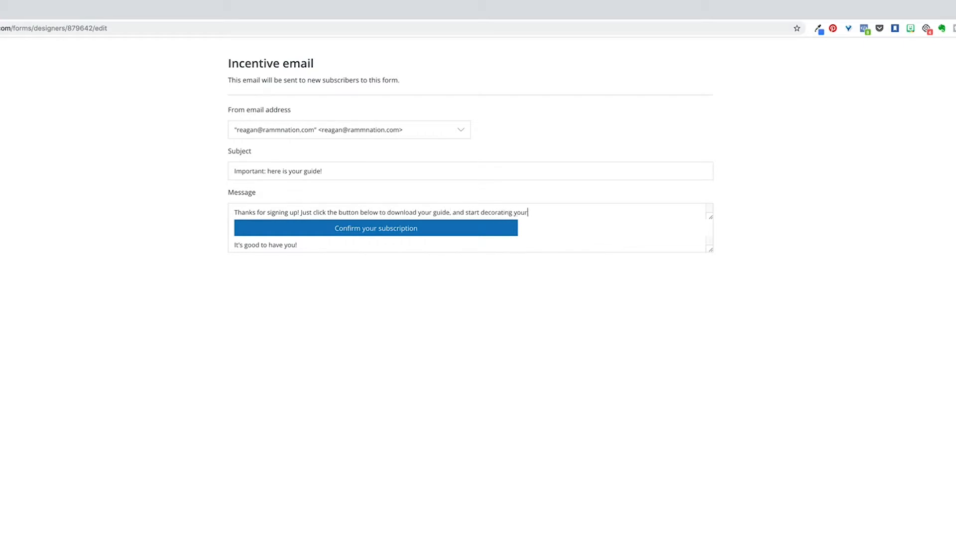
Relabel the email's button "Home Decorating Guide" and replace the closing line with "It's great to have you!" followed by the sender's first name
triple_click(383, 230)
text(Home Decorating Guide)
drag(305, 245, 229, 241)
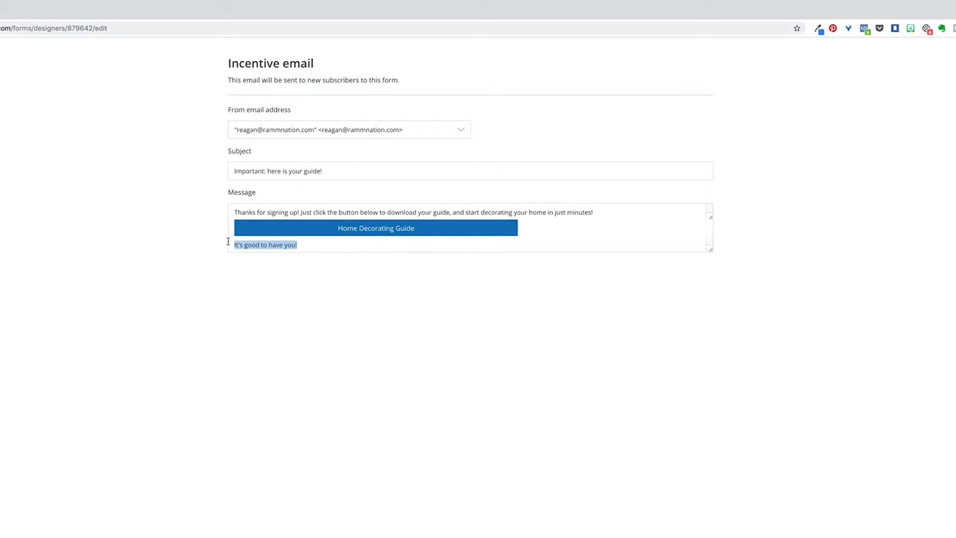
text(It's great to have you!)
key(Return)
text(- Corrie)
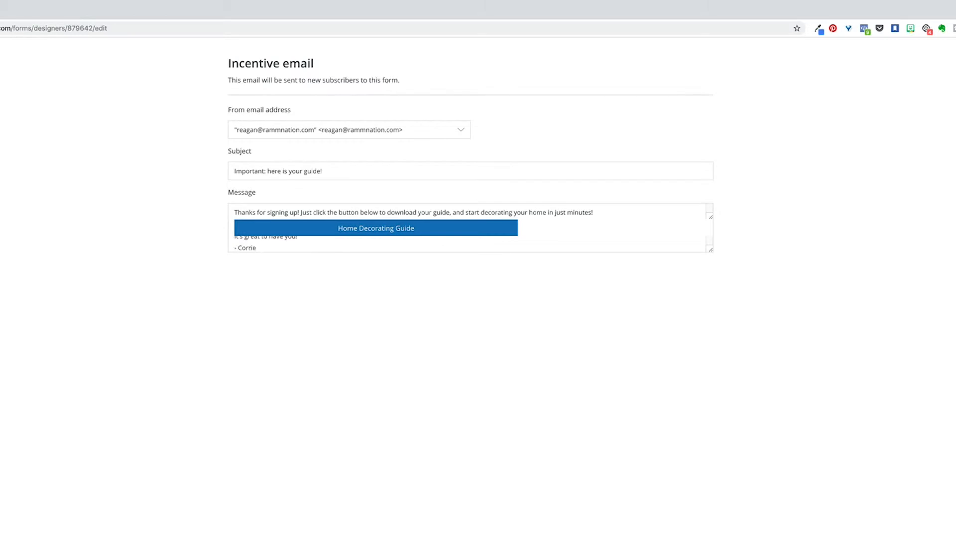
scroll(375, 243, up, 1)
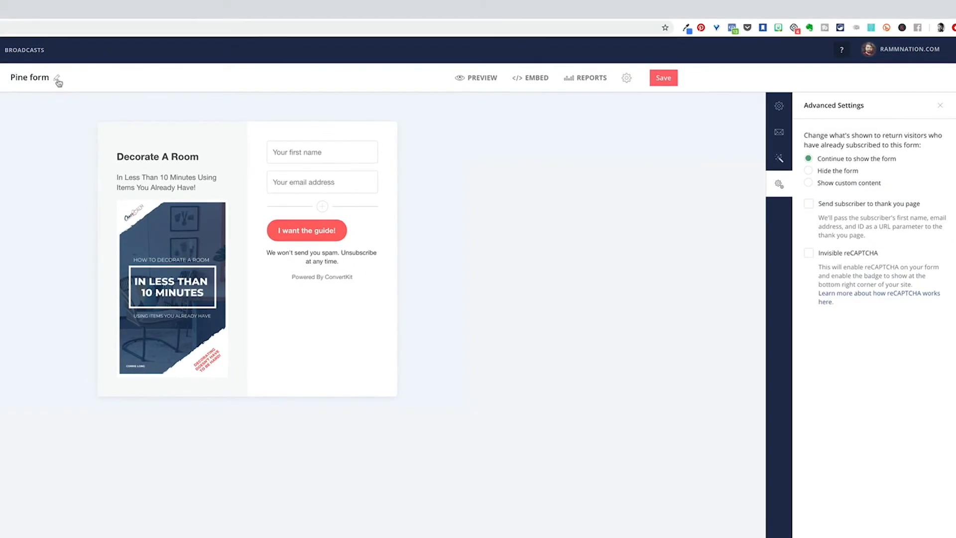
Rename the form as "Decorating Guide"
click(52, 79)
key(super+a)
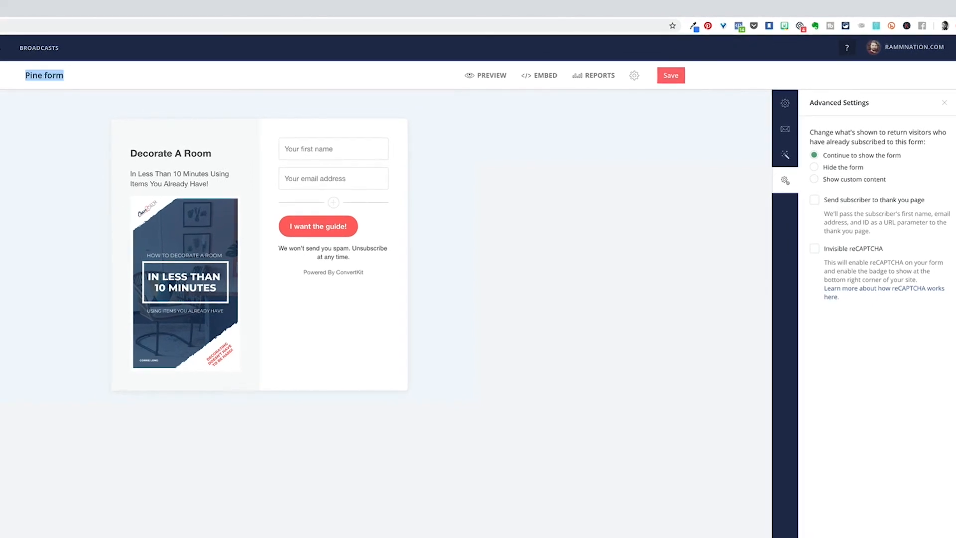
text(Decorating Guide)
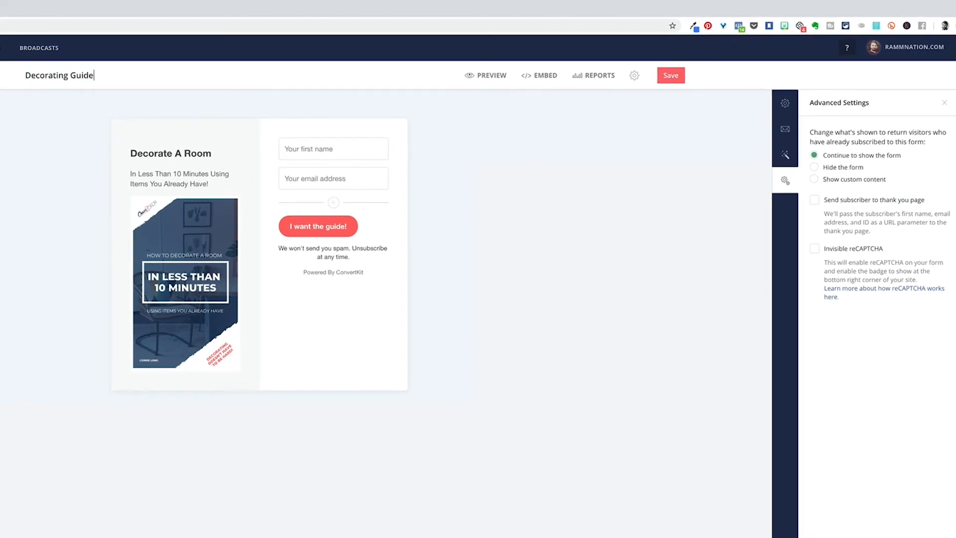
key(Return)
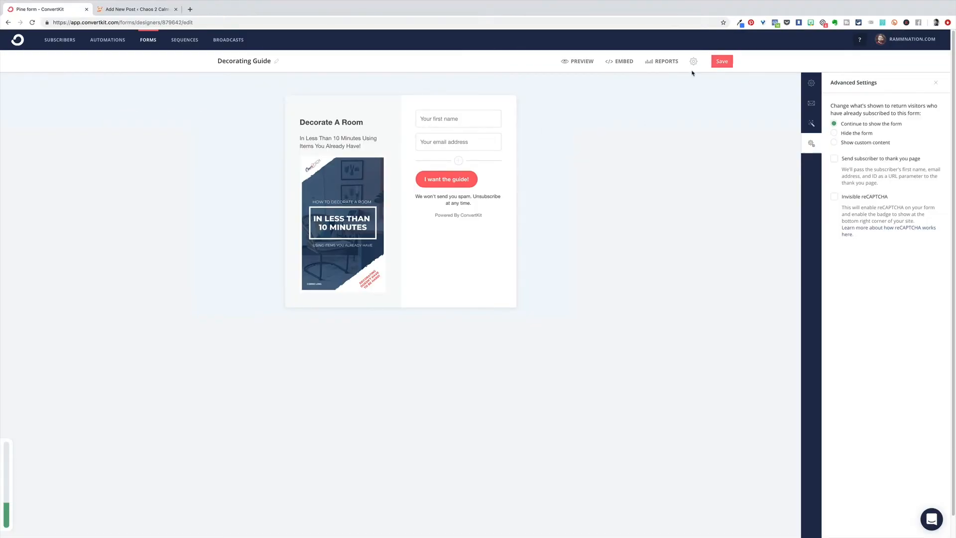
Compare the form's JavaScript and HTML embed codes and copy the HTML version
click(620, 65)
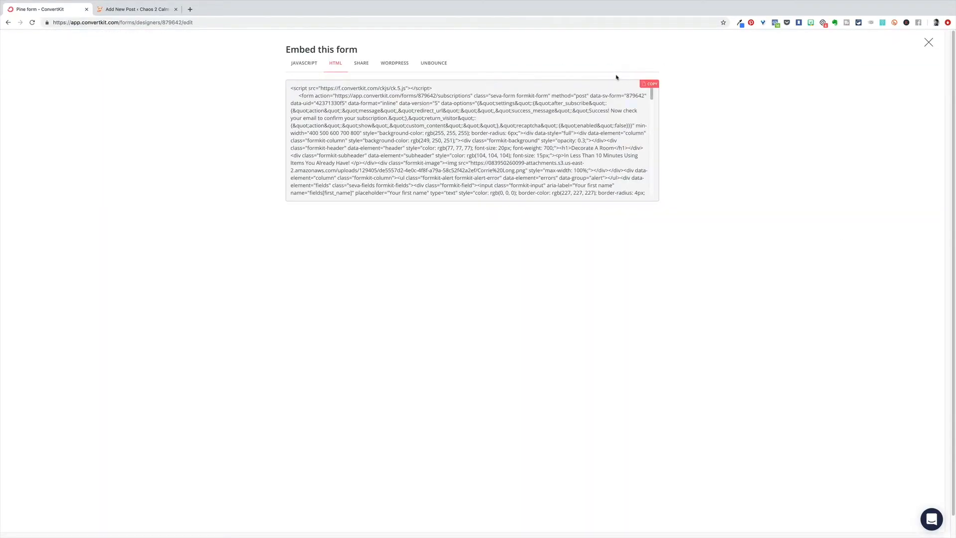
click(300, 64)
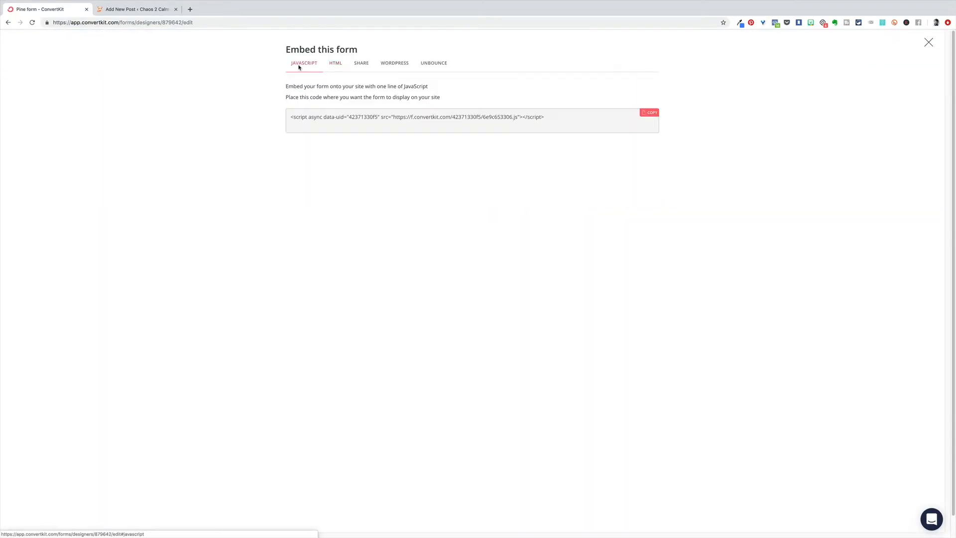
click(336, 64)
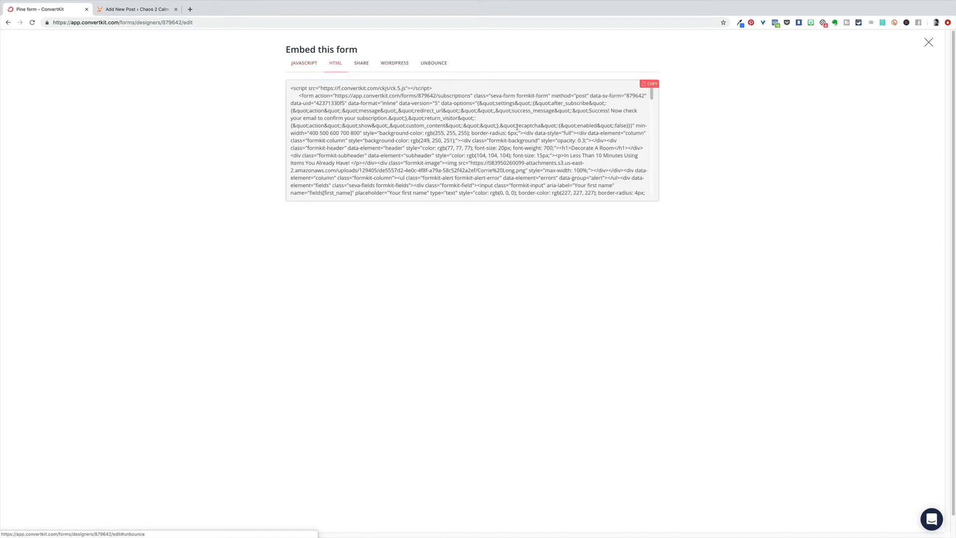
click(650, 83)
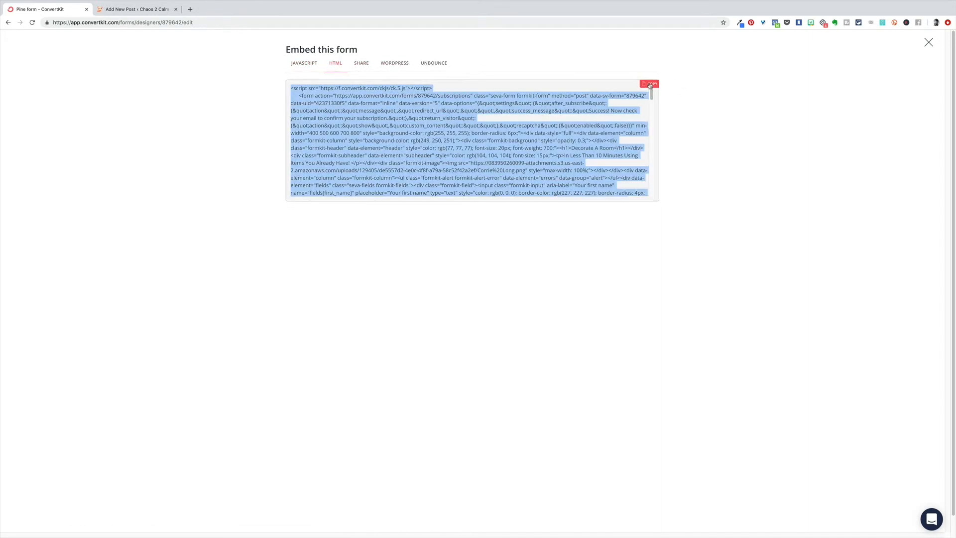
In the WordPress post "Test", add a Custom HTML block below the title and paste the copied form code into it
click(125, 11)
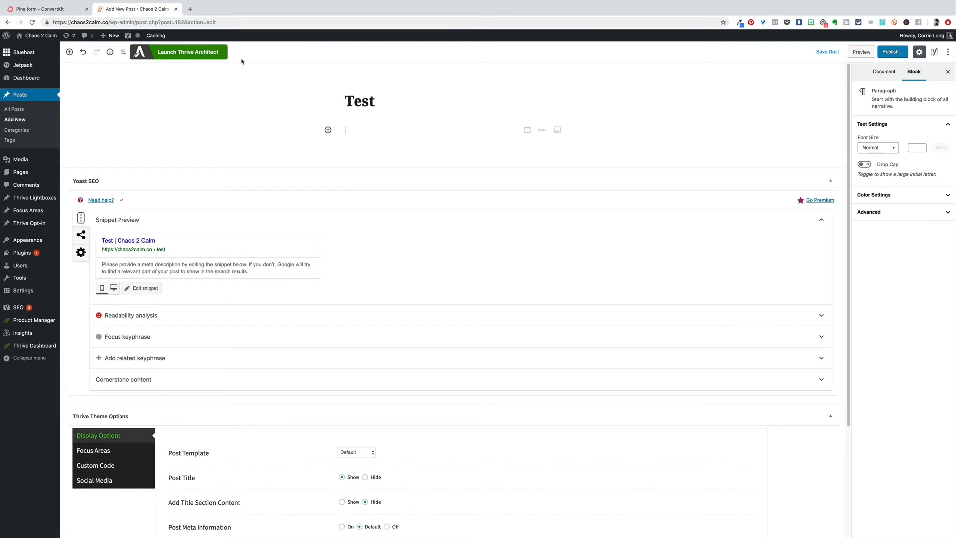
click(454, 117)
click(328, 130)
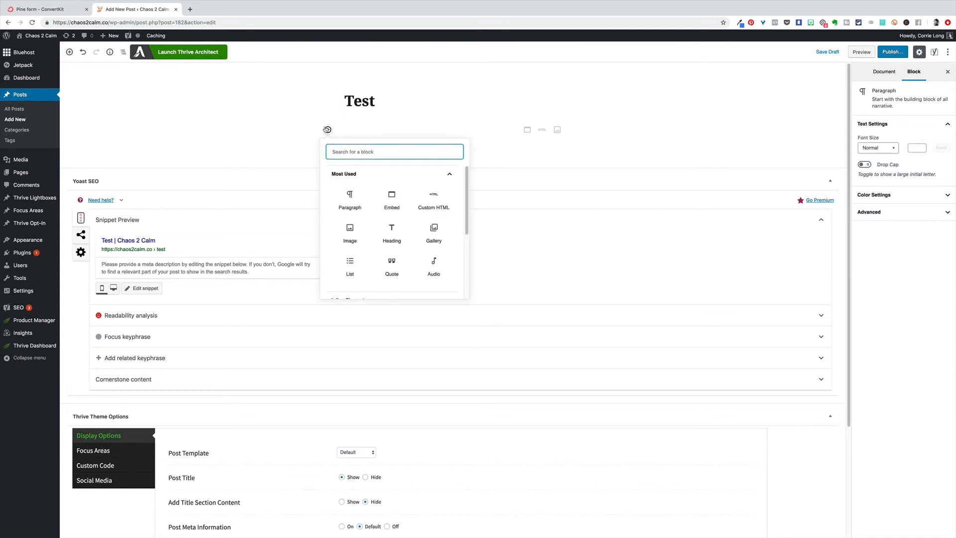
click(435, 200)
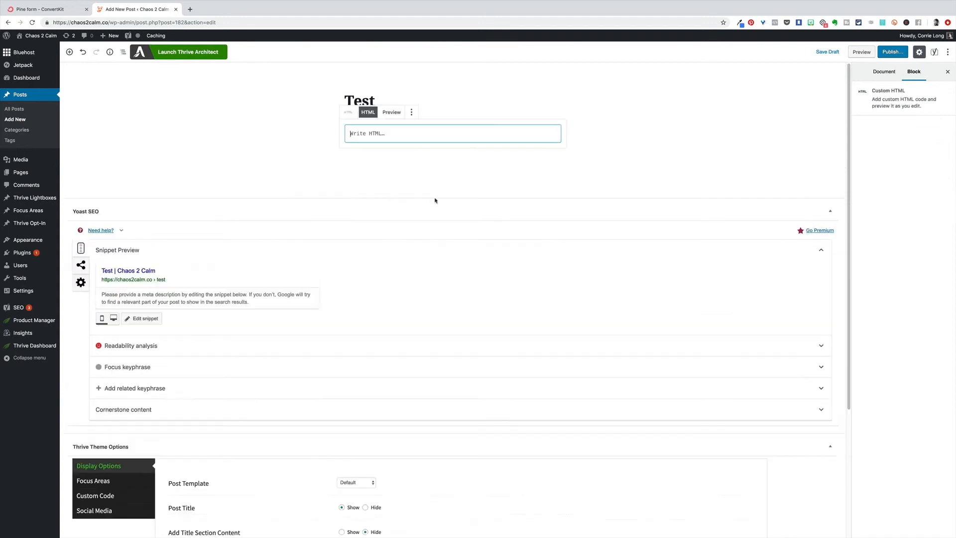
right_click(372, 133)
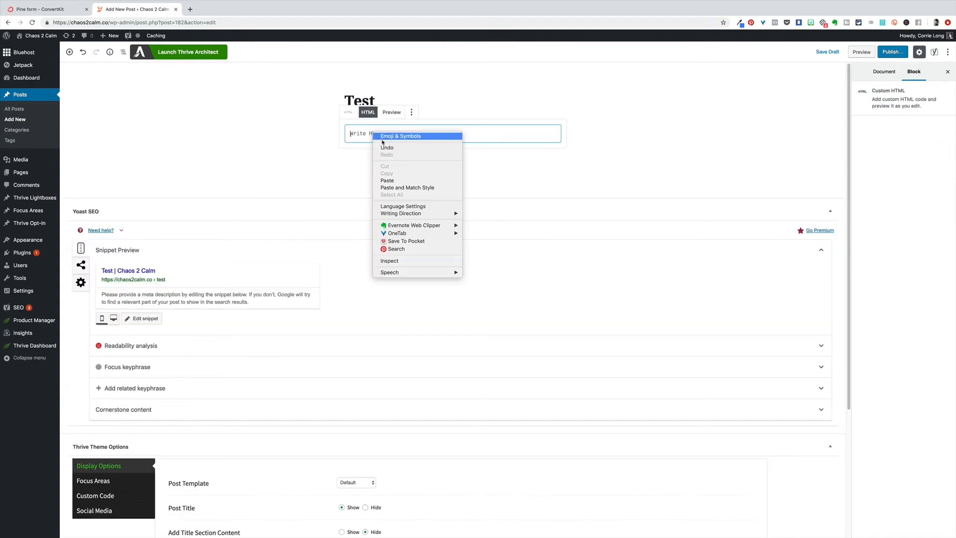
click(405, 182)
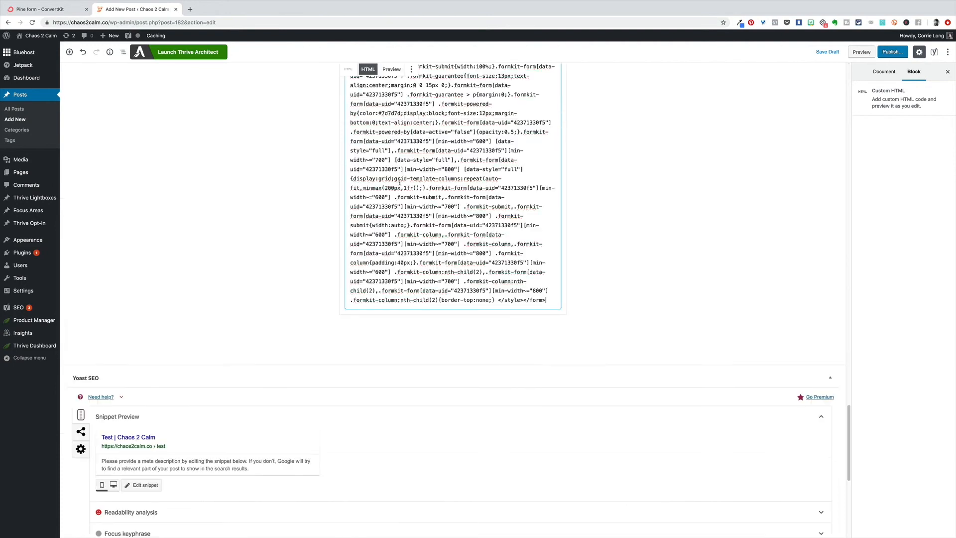
Preview the post and examine how the embedded opt-in form looks on the page
click(861, 52)
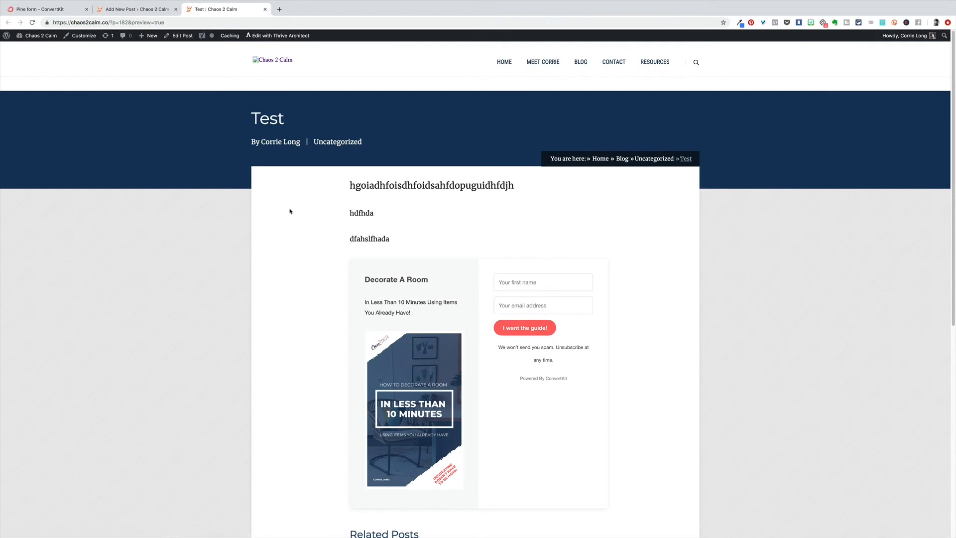
scroll(510, 232, down, 4)
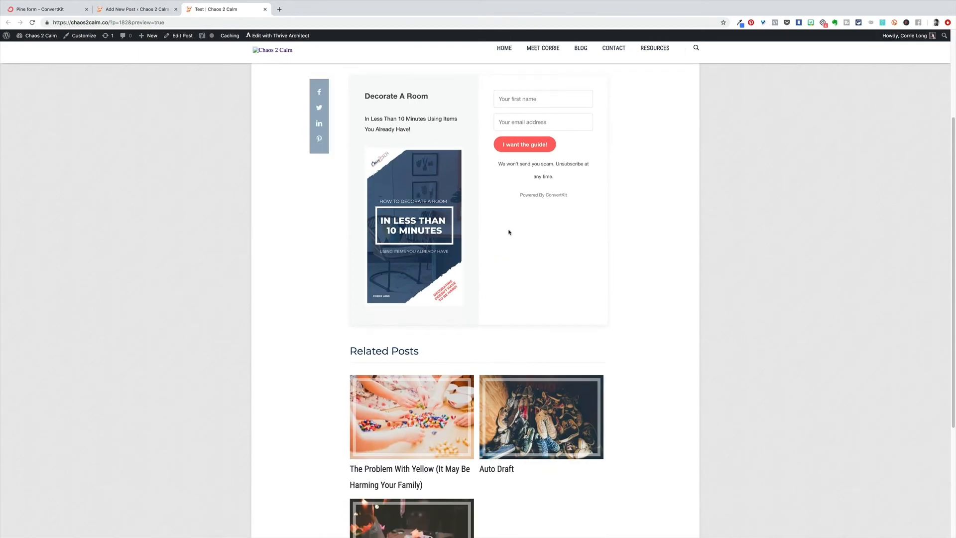
scroll(487, 241, up, 1)
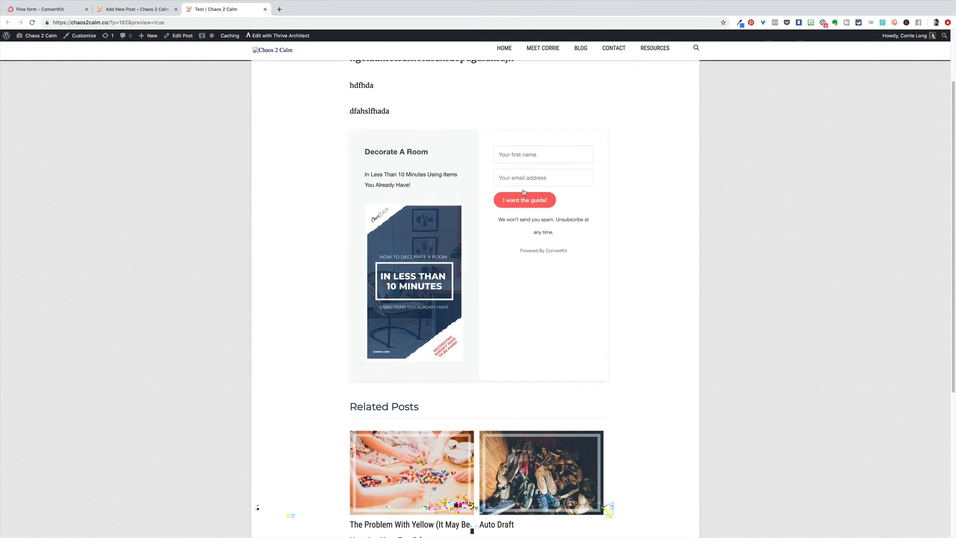
Enter the subscriber's first name in the previewed opt-in form and submit a test sign-up with "I want the guide!"
click(535, 156)
scroll(505, 158, up, 3)
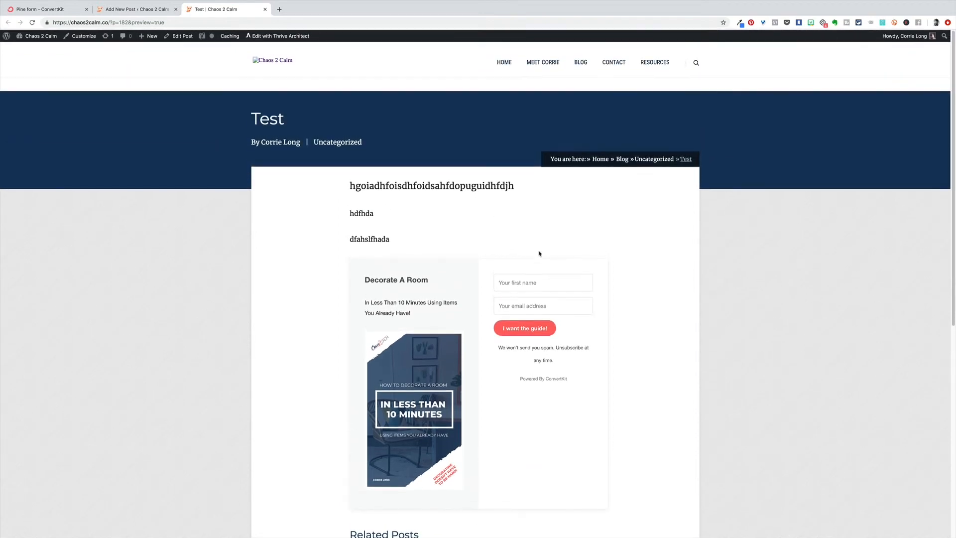
text(Reagan)
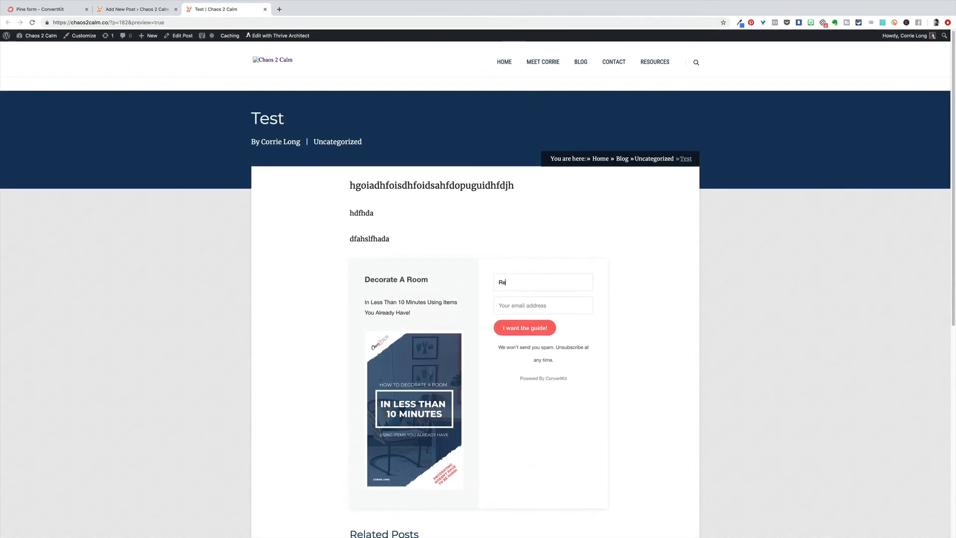
key(Tab)
click(527, 329)
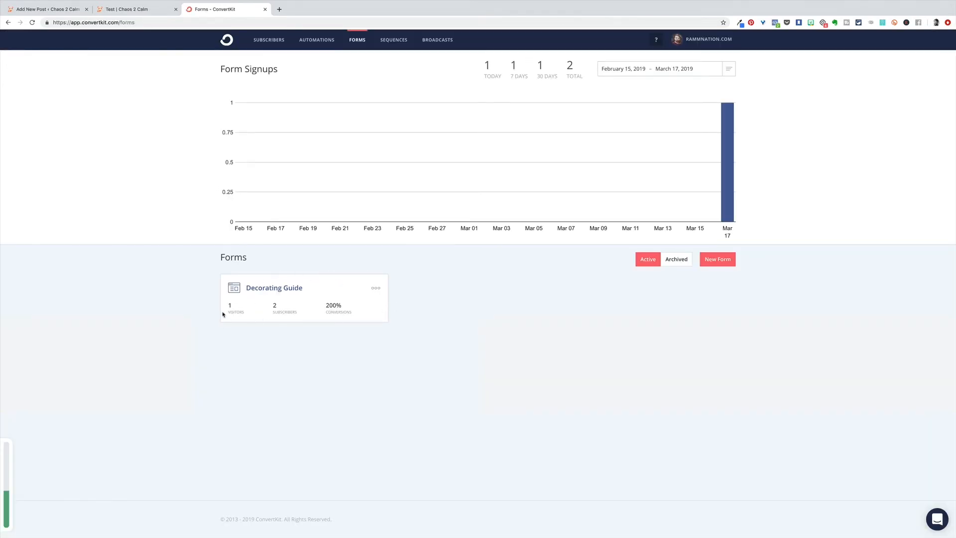
In ConvertKit, check the Decorating Guide form's report and view its list of confirmed subscribers
click(278, 290)
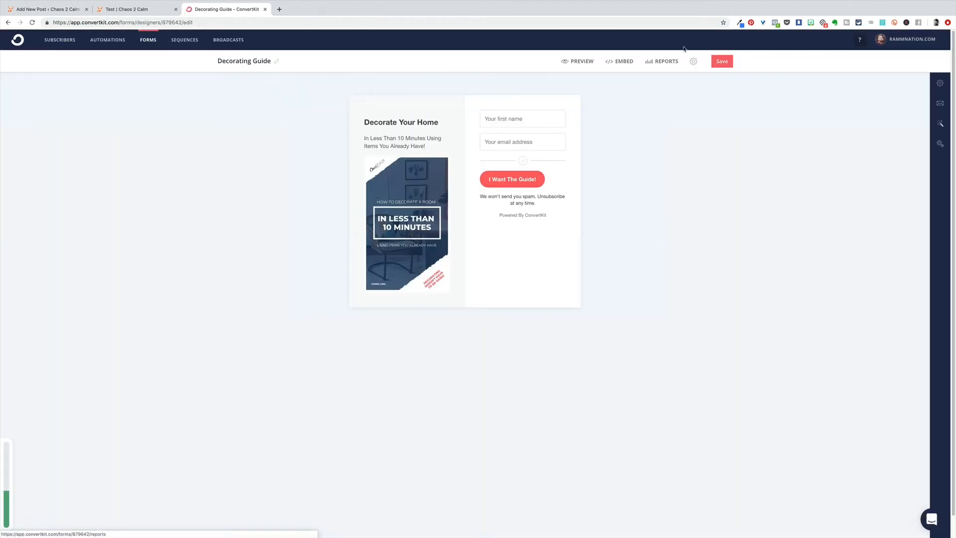
click(664, 61)
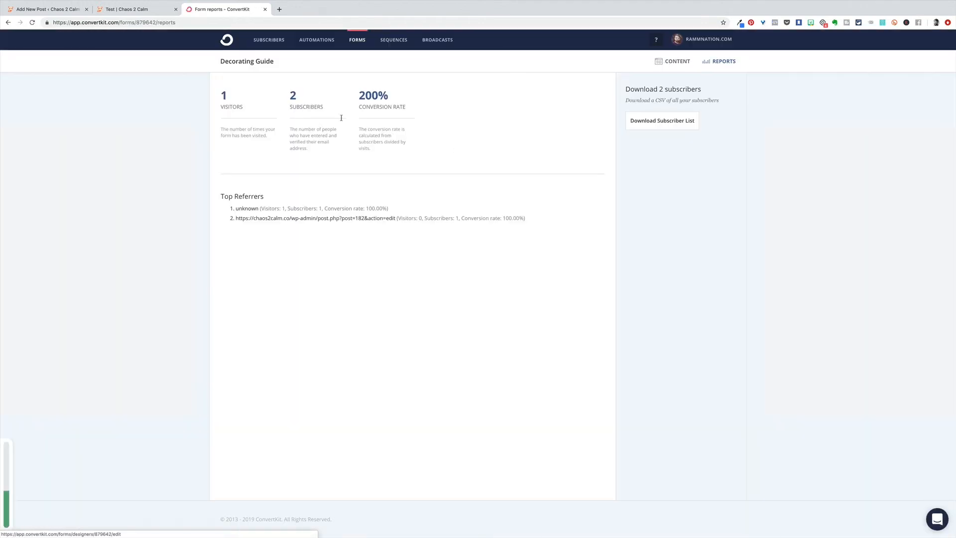
click(293, 96)
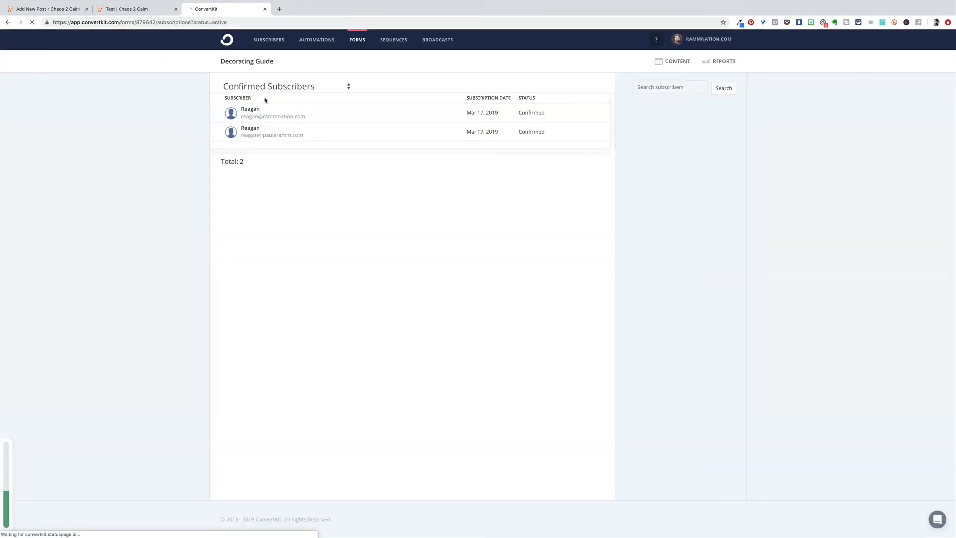